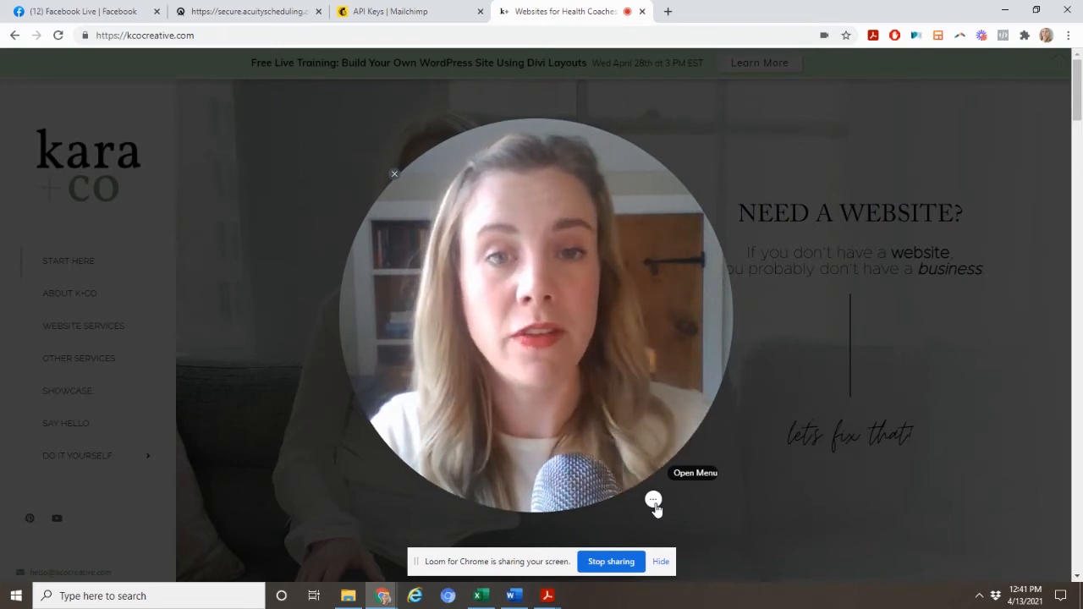
{"action": "left_click", "coordinate": [659, 561]}
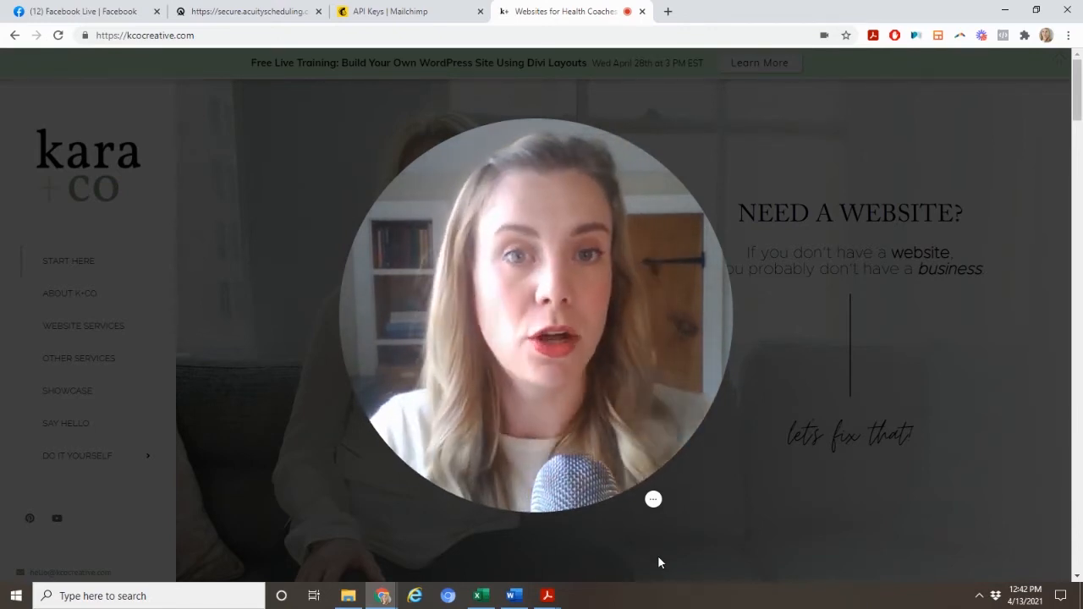
{"action": "mouse_move", "coordinate": [628, 472]}
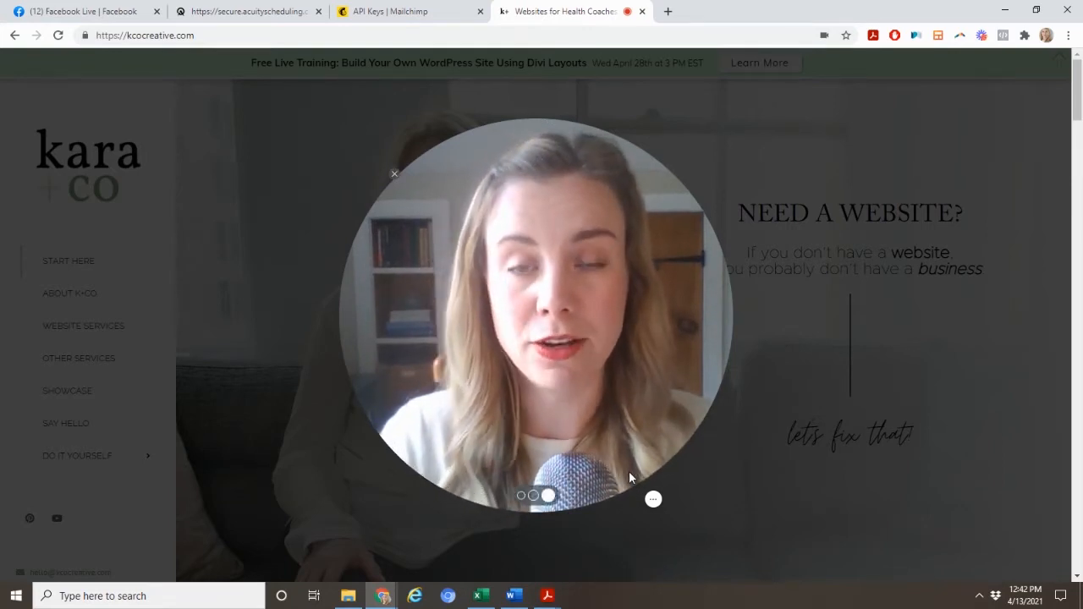
{"action": "left_click", "coordinate": [522, 494]}
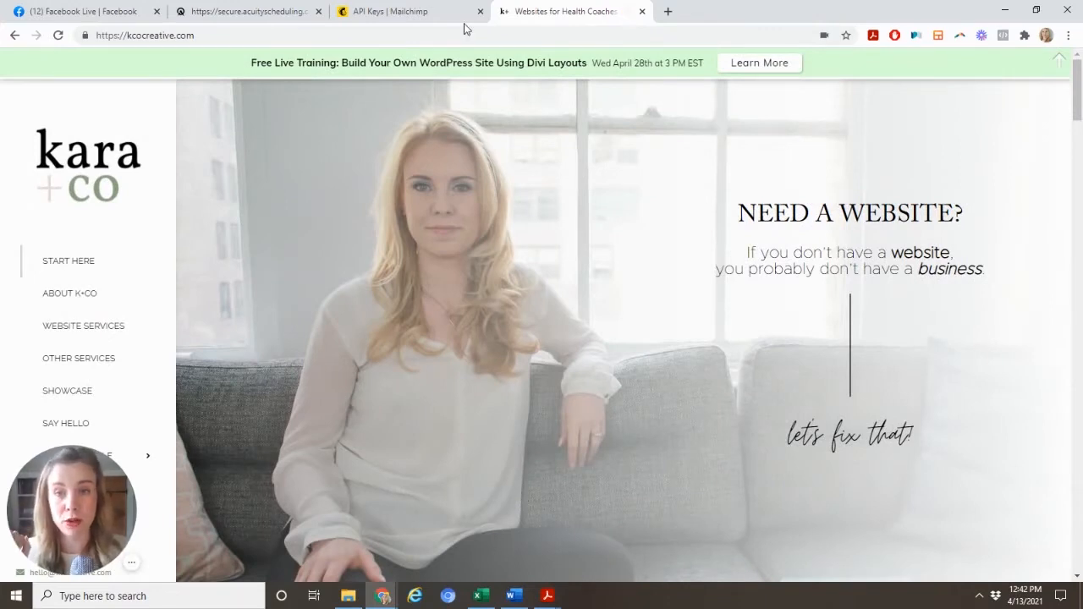
Switch to Acuity Scheduling and open the intake form questions page listing the existing forms.
{"action": "left_click", "coordinate": [285, 6]}
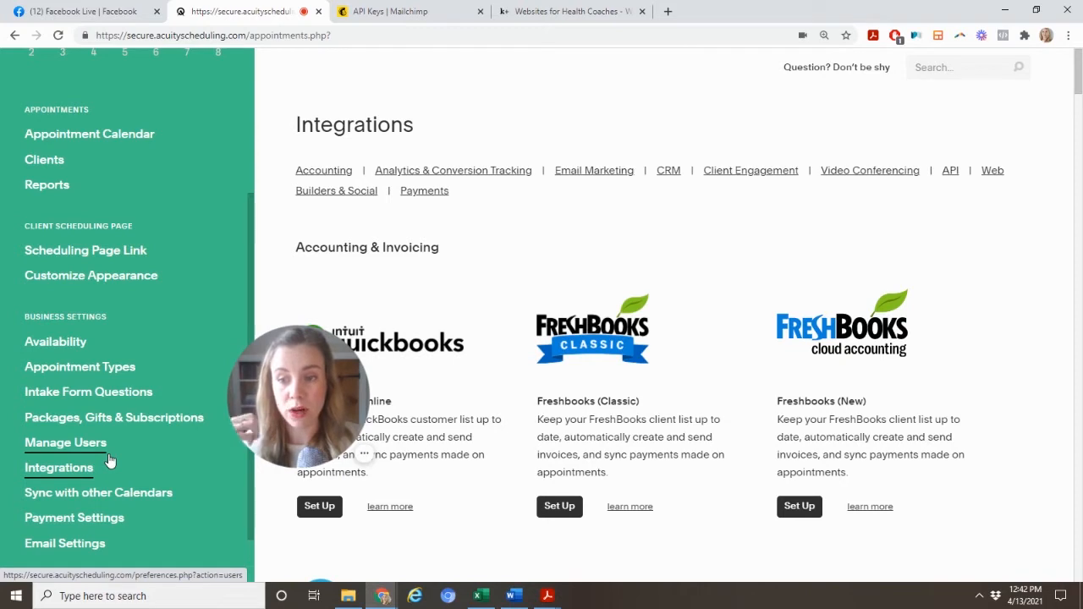
{"action": "left_click", "coordinate": [116, 400]}
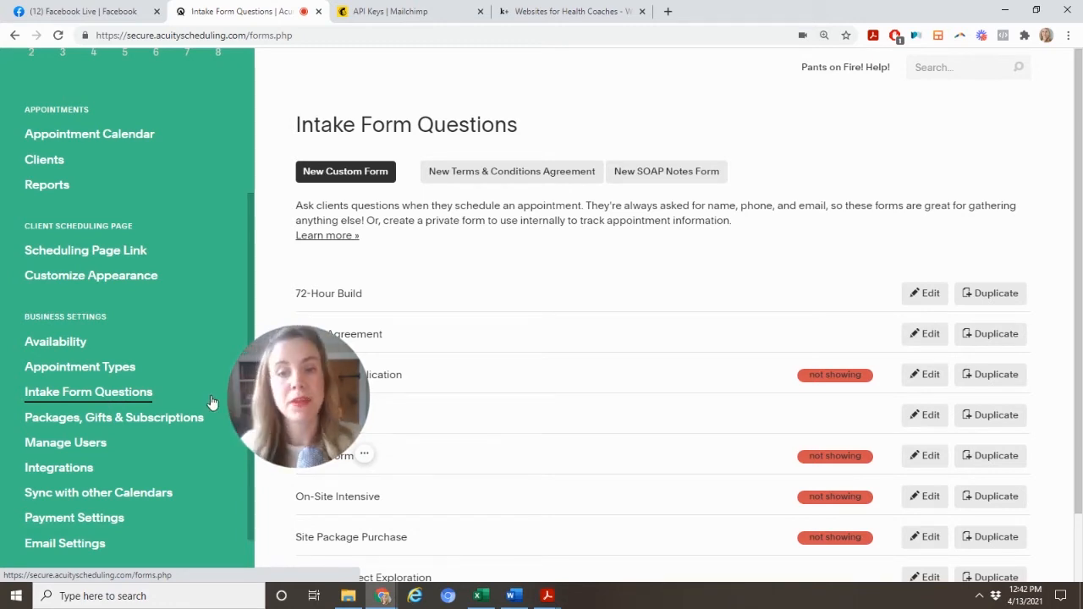
{"action": "left_click_drag", "start_coordinate": [293, 356], "coordinate": [208, 199]}
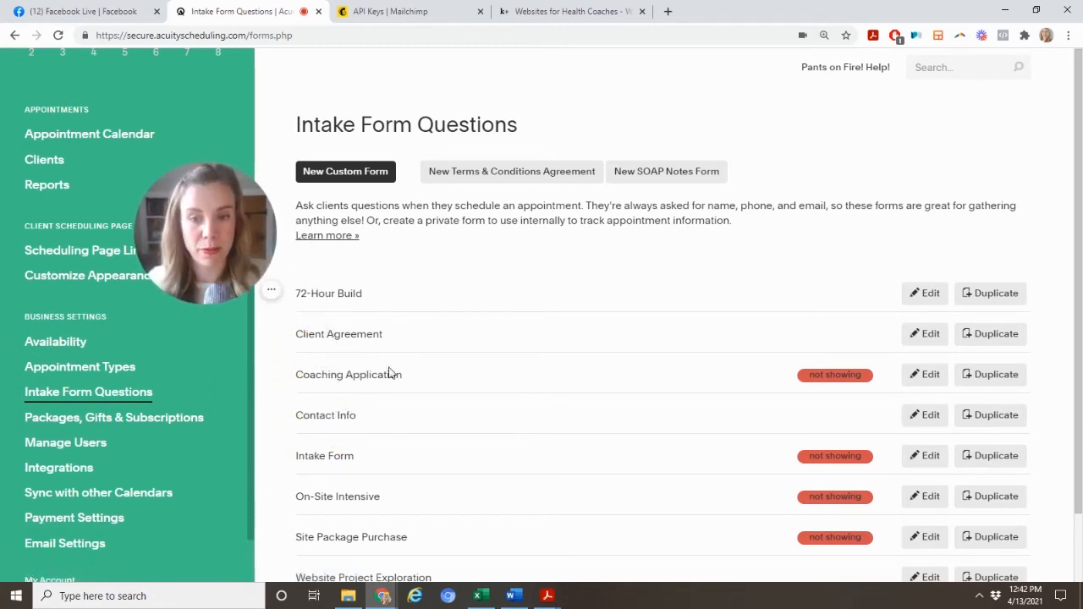
{"action": "scroll", "coordinate": [391, 385], "scroll_direction": "down", "scroll_amount": 1}
{"action": "scroll", "coordinate": [391, 389], "scroll_direction": "down", "scroll_amount": 1}
{"action": "scroll", "coordinate": [394, 375], "scroll_direction": "up", "scroll_amount": 2}
{"action": "scroll", "coordinate": [394, 374], "scroll_direction": "down", "scroll_amount": 1}
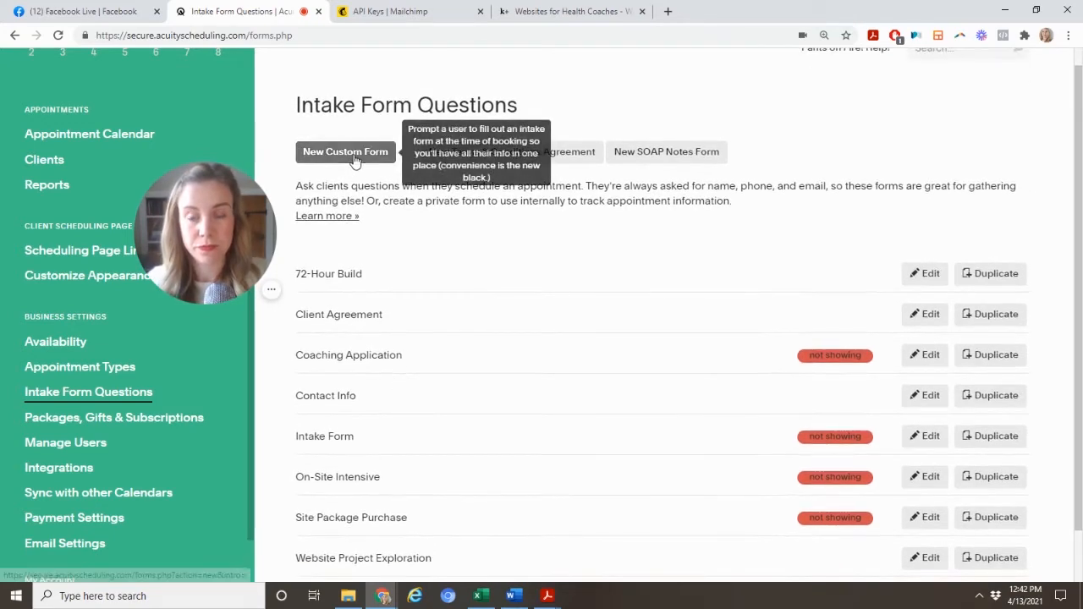
Create a new custom intake form named "Newsletter Opt-In".
{"action": "left_click", "coordinate": [348, 147]}
{"action": "left_click", "coordinate": [565, 222]}
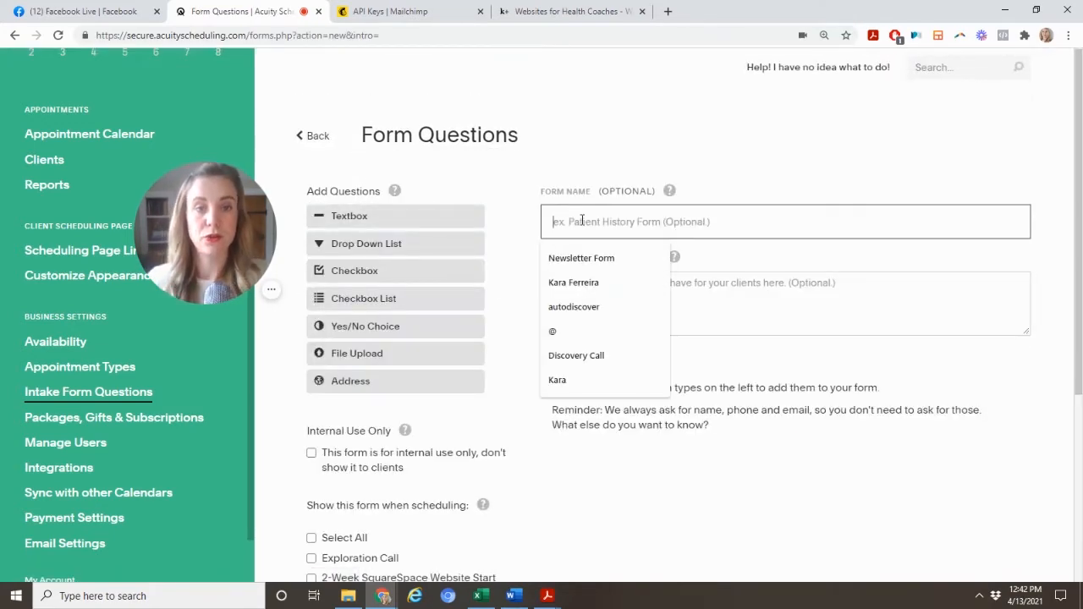
{"action": "type", "text": "News"}
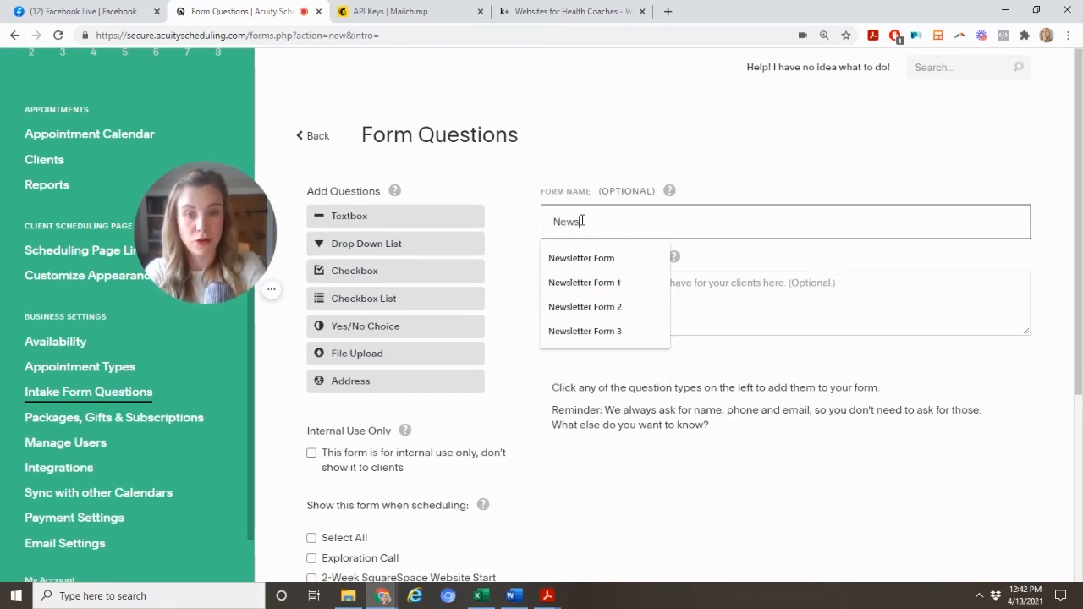
{"action": "type", "text": "letter Op"}
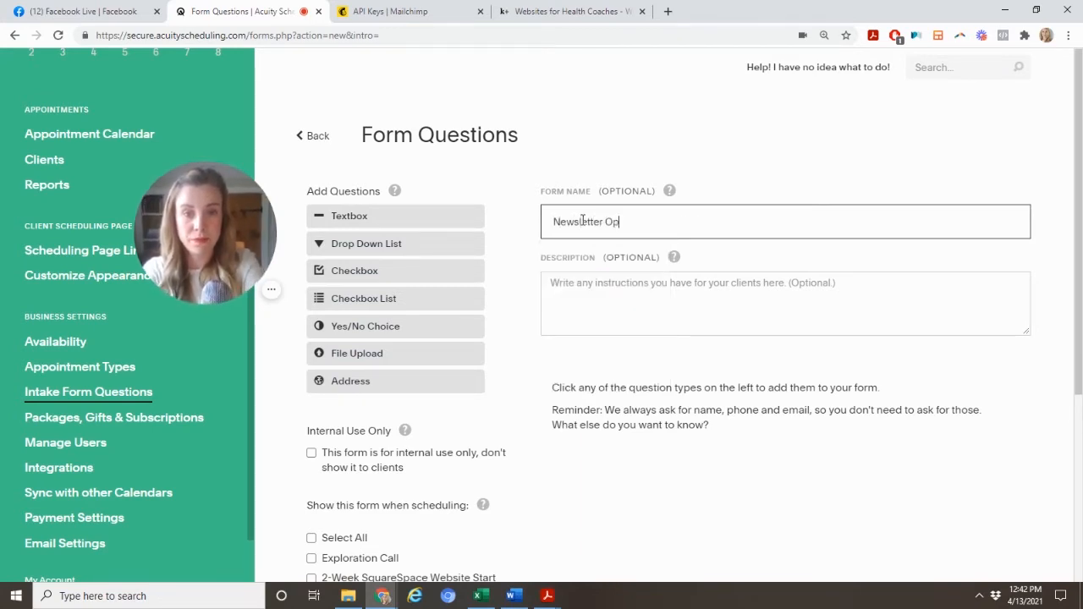
{"action": "type", "text": "t-In"}
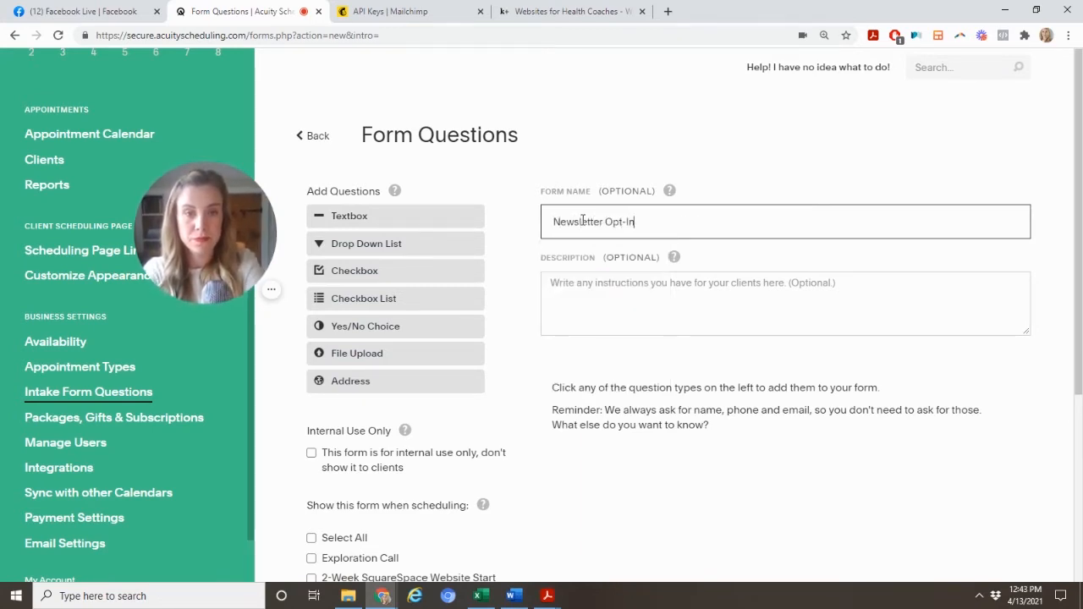
Add a checkbox question to the Newsletter Opt-In form and start editing its question text.
{"action": "left_click", "coordinate": [415, 271]}
{"action": "scroll", "coordinate": [627, 155], "scroll_direction": "up", "scroll_amount": 2}
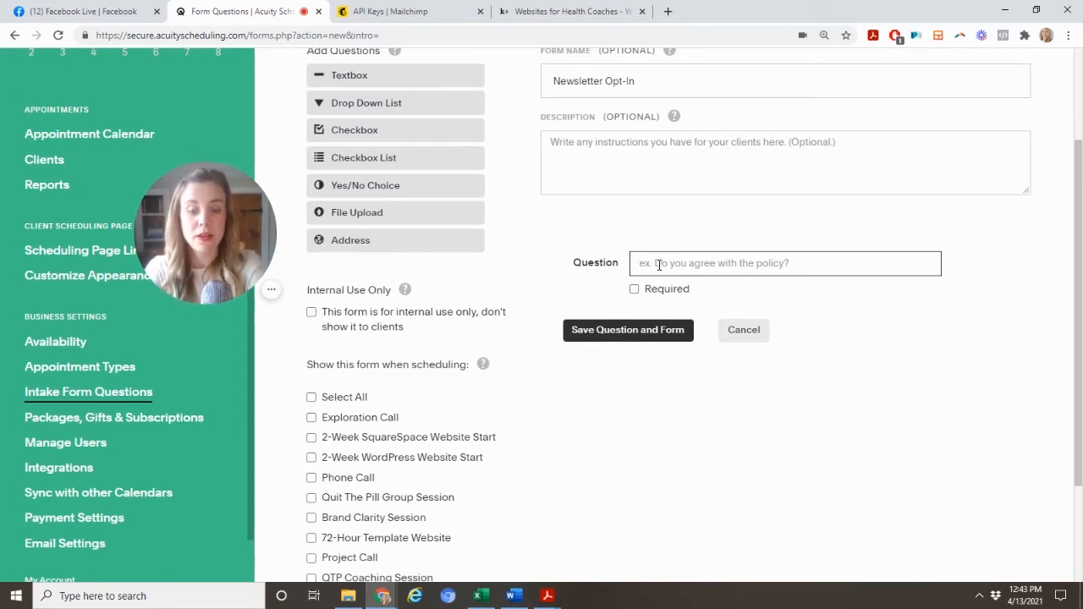
{"action": "left_click", "coordinate": [658, 264]}
{"action": "type", "text": "W"}
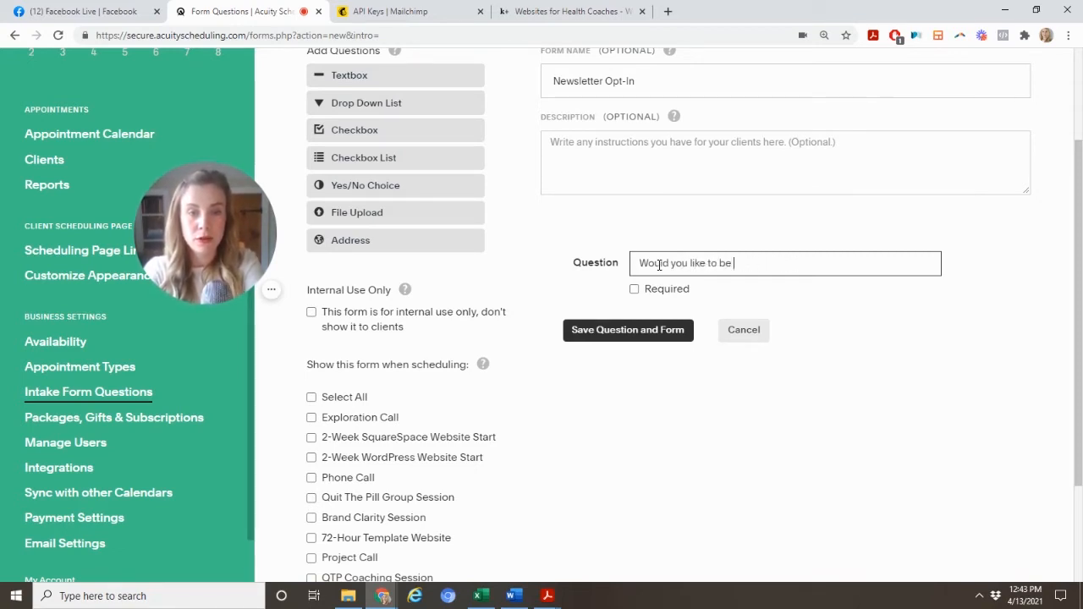
{"action": "type", "text": "ou"}
{"action": "key", "text": "BackSpace"}
{"action": "key", "text": "BackSpace"}
{"action": "key", "text": "BackSpace"}
Word the checkbox question "I would like to be subscribed for future updates and infrequent newsletters." and save the question and form.
{"action": "type", "text": "I w"}
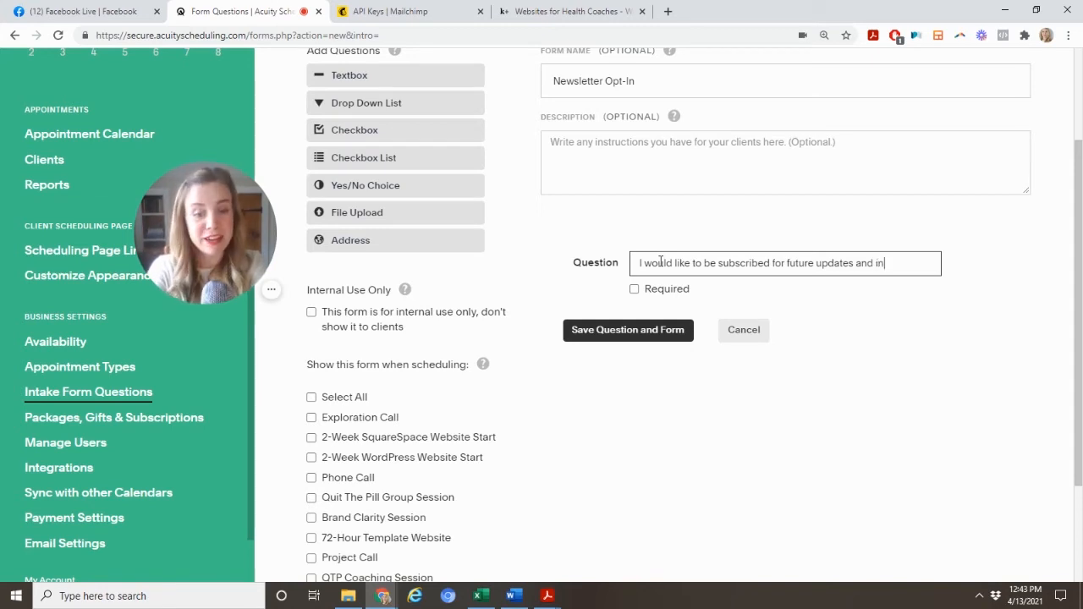
{"action": "type", "text": "nt news"}
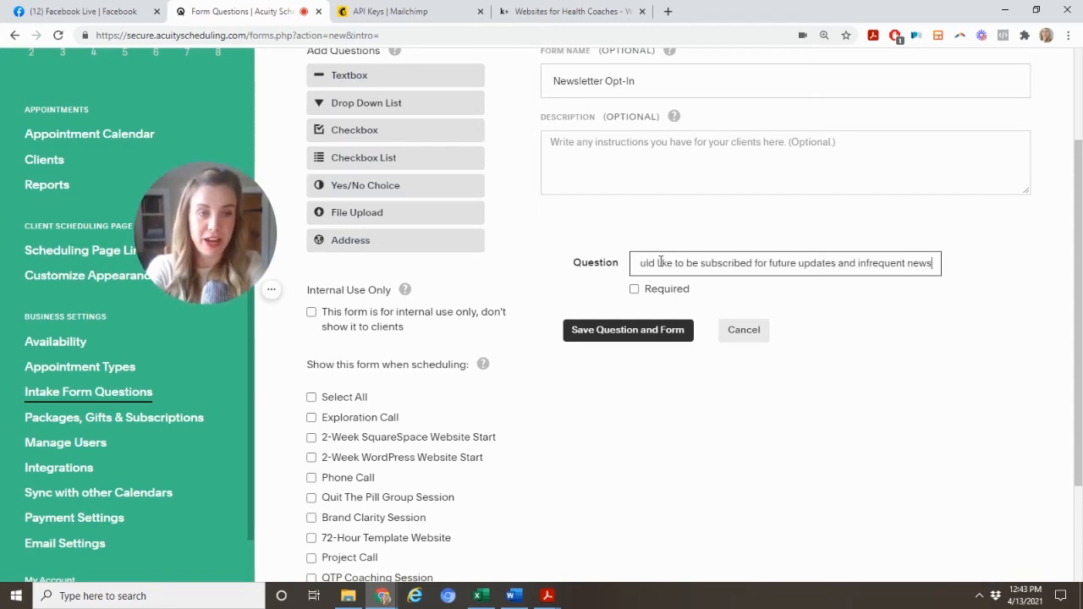
{"action": "type", "text": "letters."}
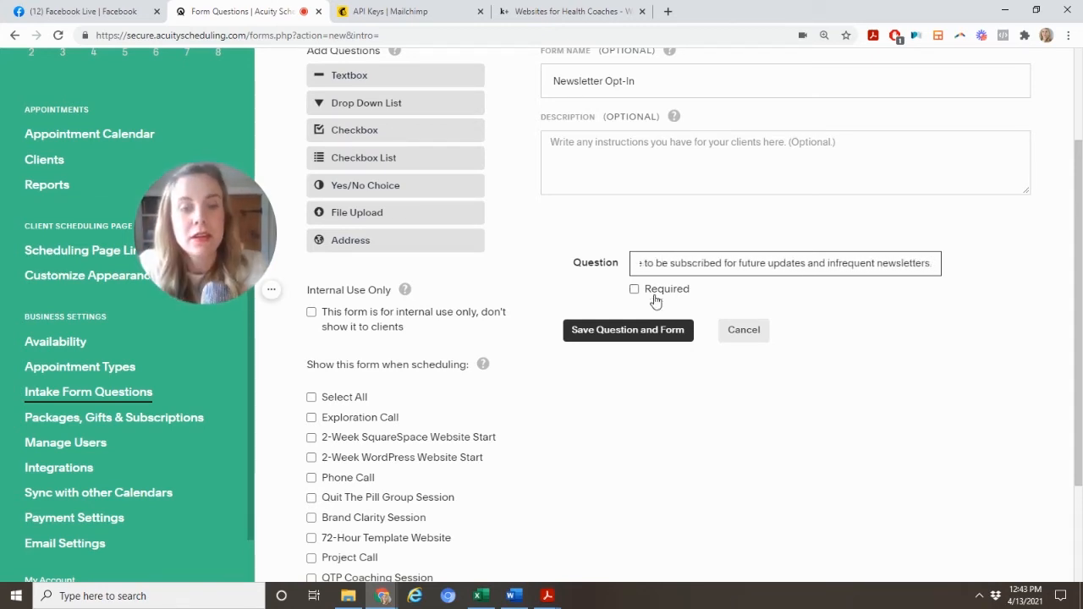
{"action": "left_click", "coordinate": [652, 335]}
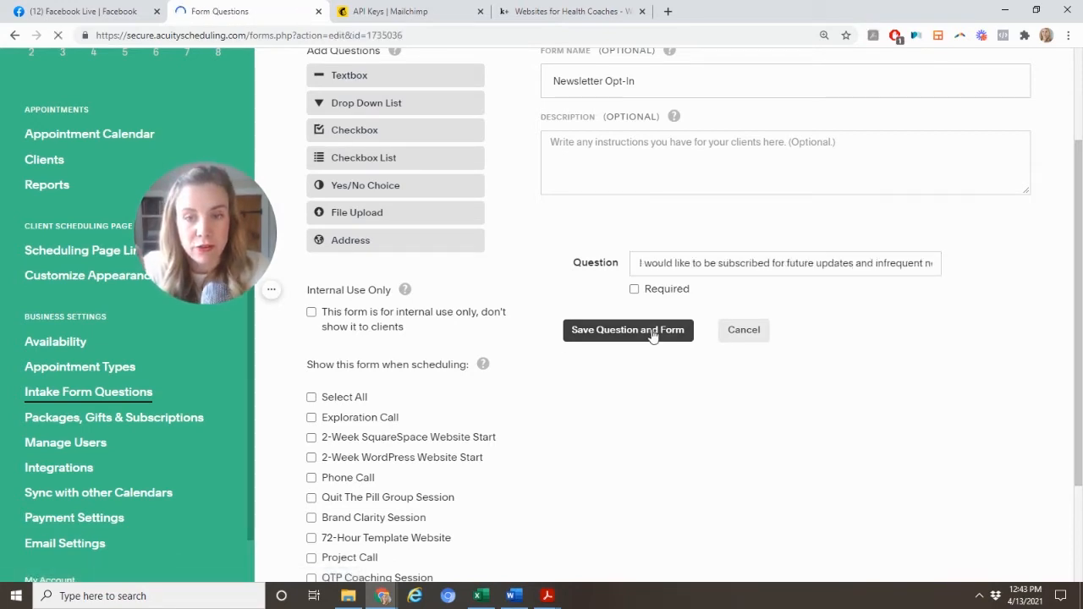
Set the Newsletter Opt-In form to show when scheduling all appointment types, save it, and check the selection.
{"action": "scroll", "coordinate": [652, 336], "scroll_direction": "down", "scroll_amount": 5}
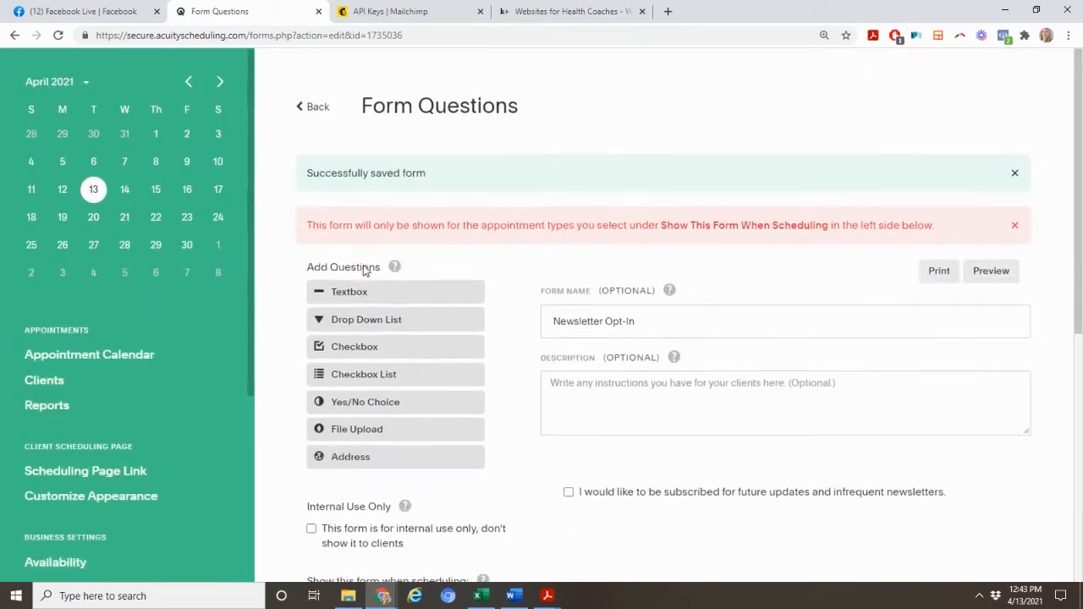
{"action": "scroll", "coordinate": [364, 271], "scroll_direction": "down", "scroll_amount": 2}
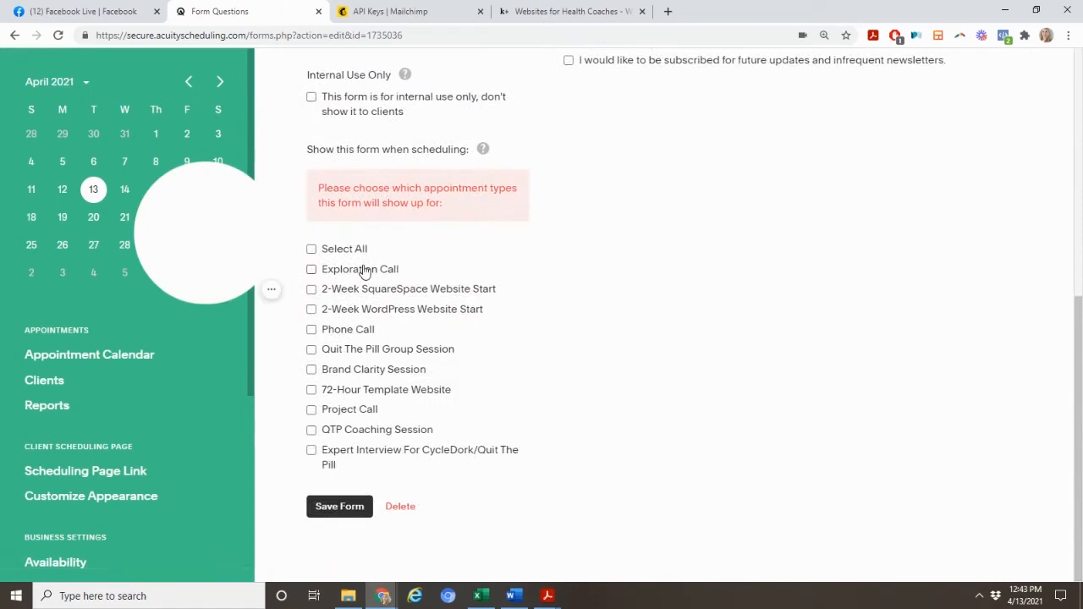
{"action": "left_click", "coordinate": [311, 250]}
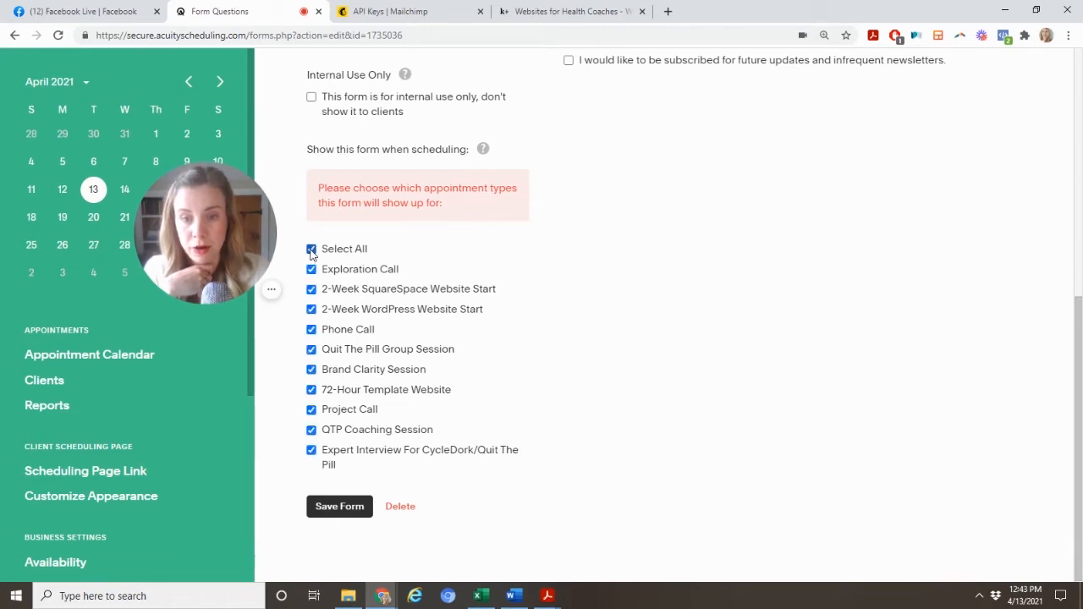
{"action": "left_click", "coordinate": [349, 510]}
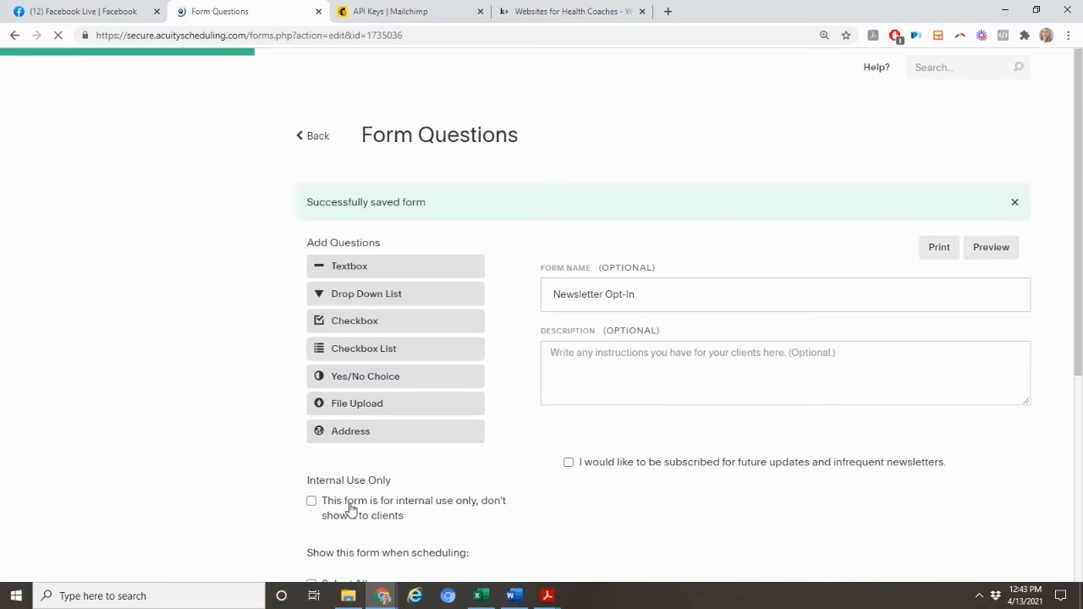
{"action": "scroll", "coordinate": [351, 509], "scroll_direction": "down", "scroll_amount": 3}
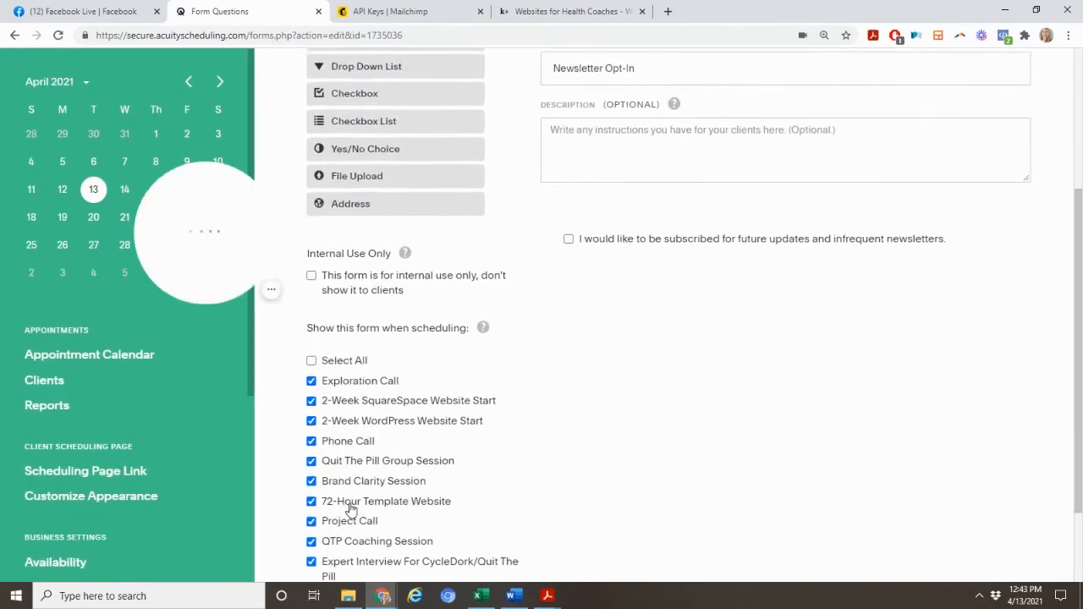
{"action": "scroll", "coordinate": [351, 508], "scroll_direction": "down", "scroll_amount": 2}
{"action": "scroll", "coordinate": [351, 508], "scroll_direction": "up", "scroll_amount": 1}
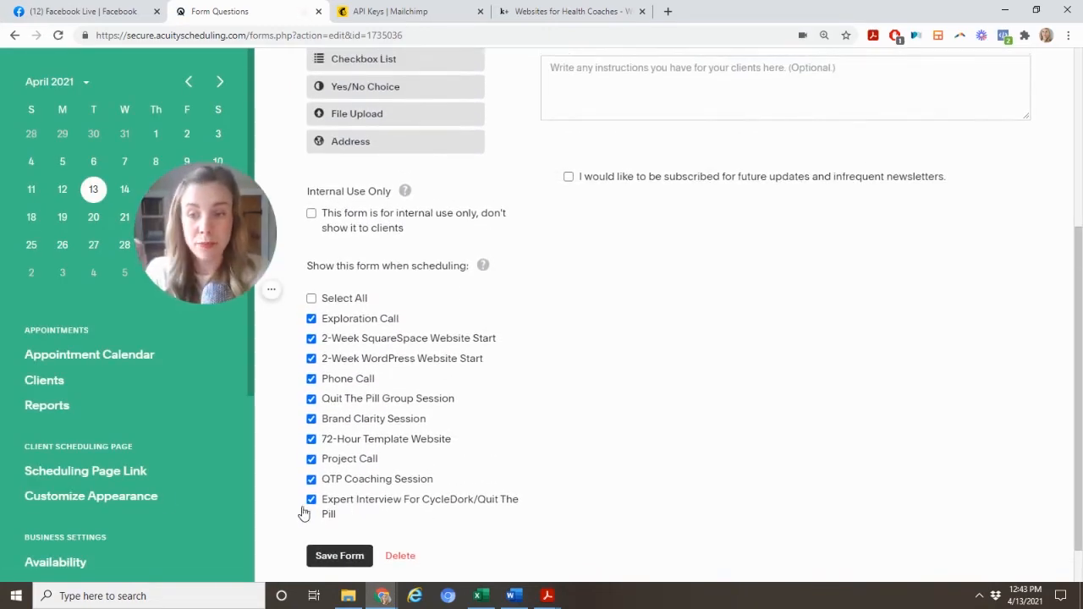
{"action": "scroll", "coordinate": [138, 457], "scroll_direction": "down", "scroll_amount": 3}
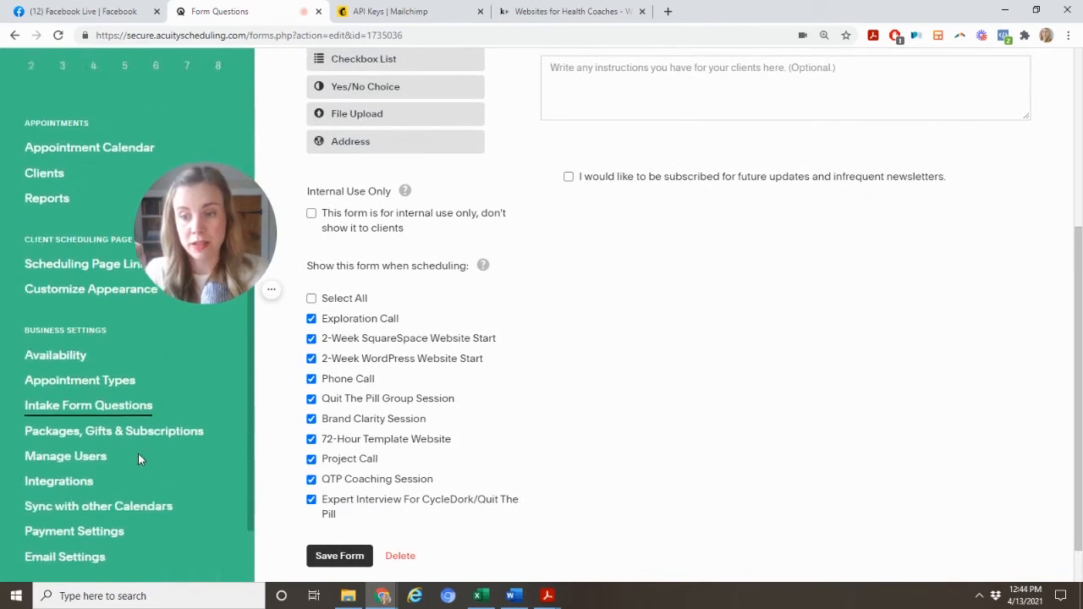
{"action": "left_click", "coordinate": [76, 472]}
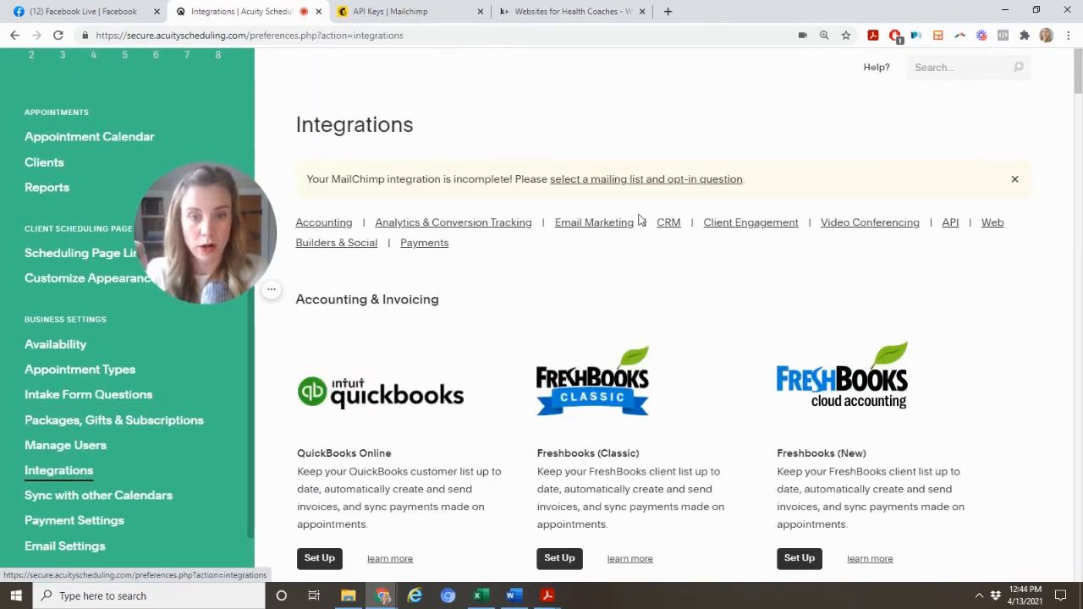
{"action": "left_click", "coordinate": [631, 222]}
{"action": "scroll", "coordinate": [630, 319], "scroll_direction": "down", "scroll_amount": 1}
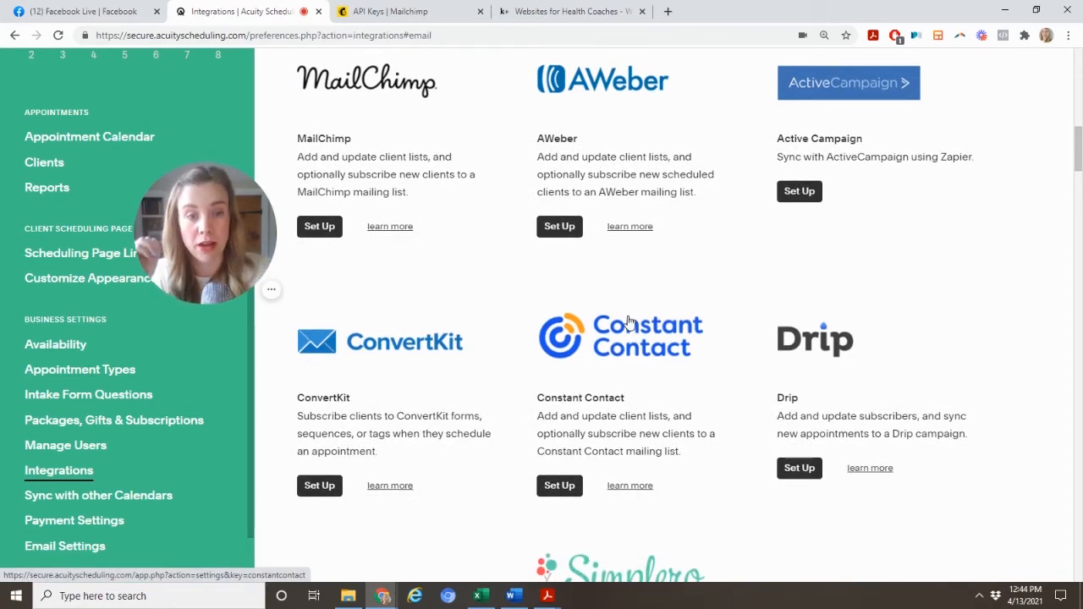
{"action": "scroll", "coordinate": [628, 321], "scroll_direction": "up", "scroll_amount": 1}
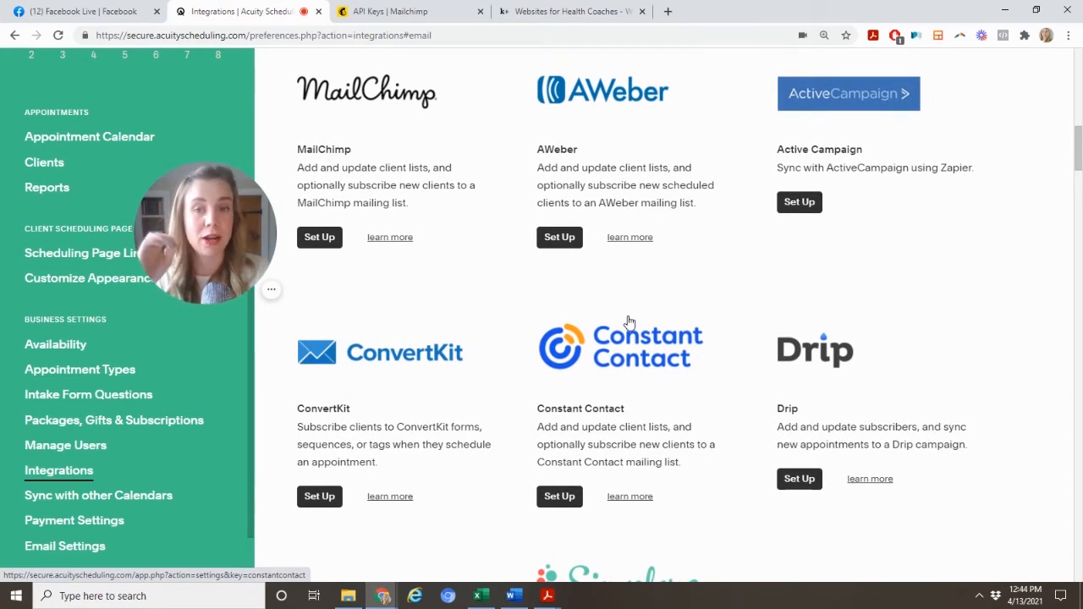
{"action": "scroll", "coordinate": [628, 320], "scroll_direction": "up", "scroll_amount": 2}
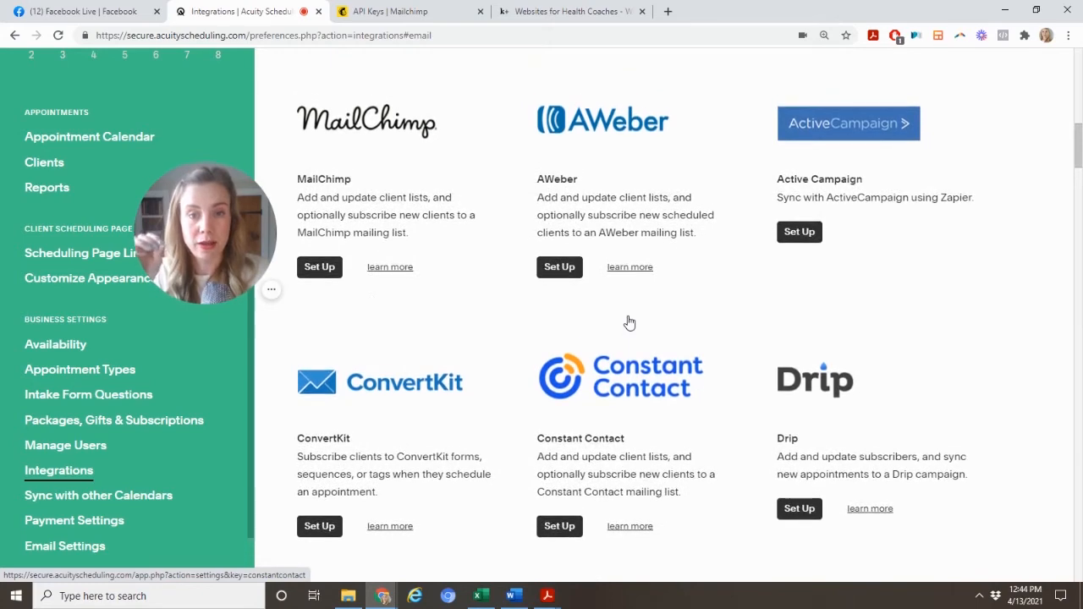
{"action": "left_click", "coordinate": [319, 267]}
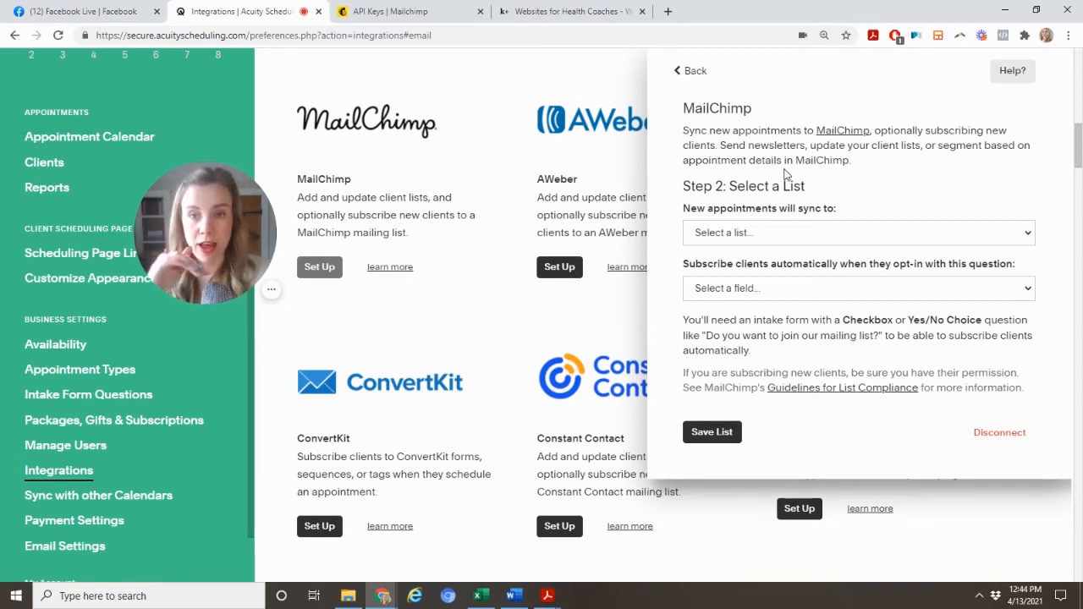
Switch to Mailchimp, view the account's API keys by way of the profile page, and return to the MailChimp setup in Acuity.
{"action": "left_click", "coordinate": [437, 20]}
{"action": "scroll", "coordinate": [431, 133], "scroll_direction": "up", "scroll_amount": 3}
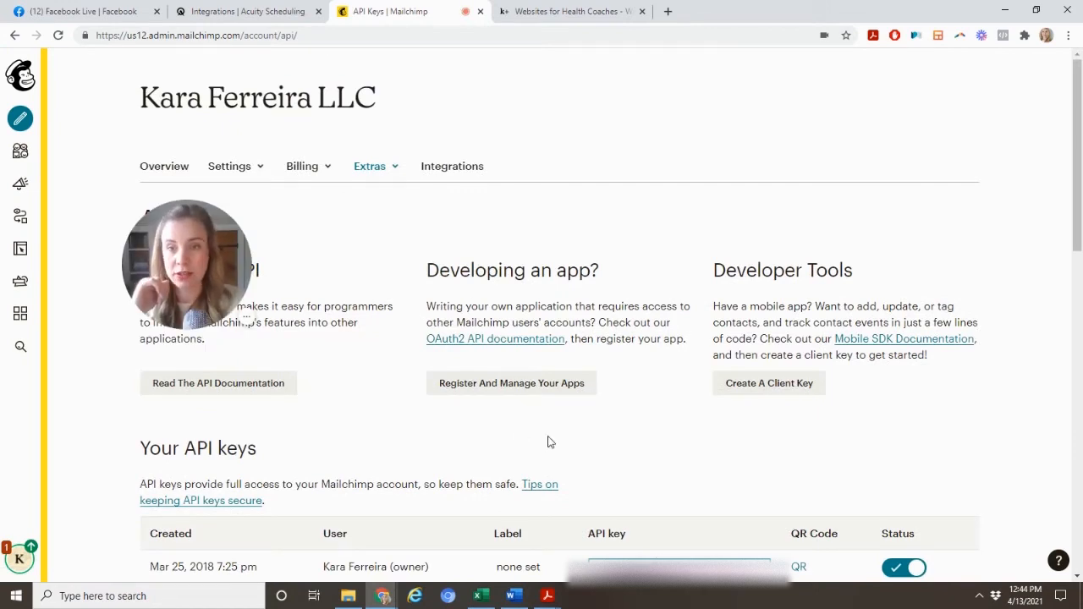
{"action": "left_click", "coordinate": [20, 560]}
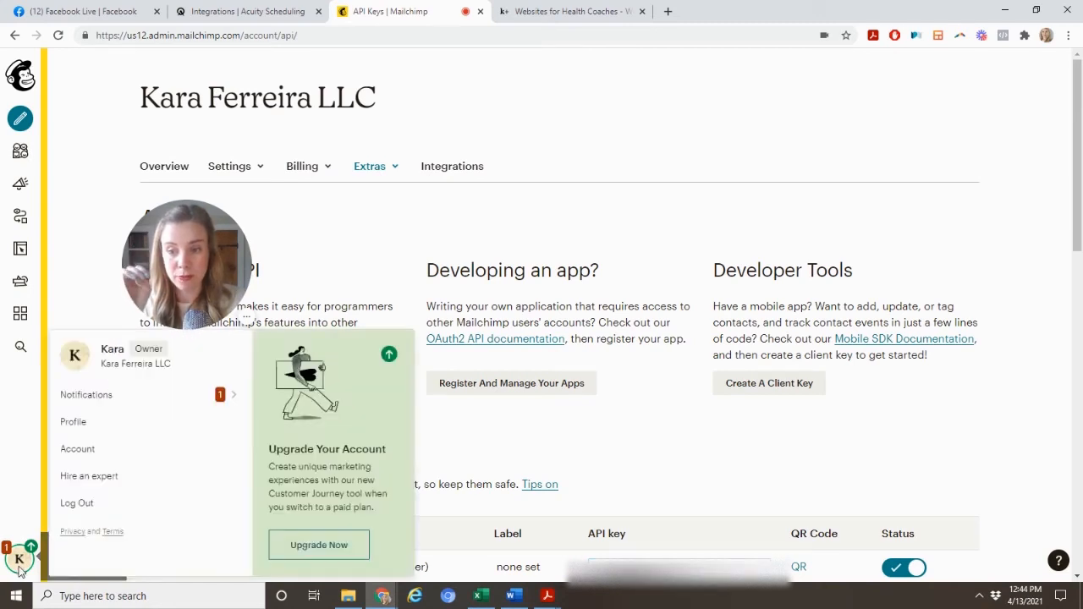
{"action": "left_click", "coordinate": [77, 418]}
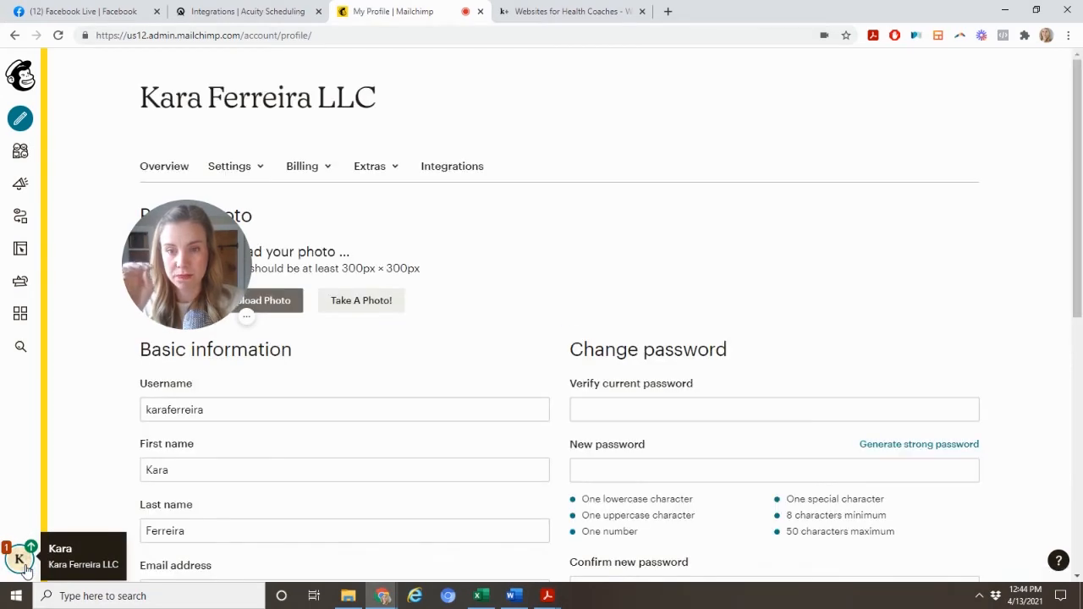
{"action": "left_click", "coordinate": [379, 167]}
{"action": "left_click", "coordinate": [380, 233]}
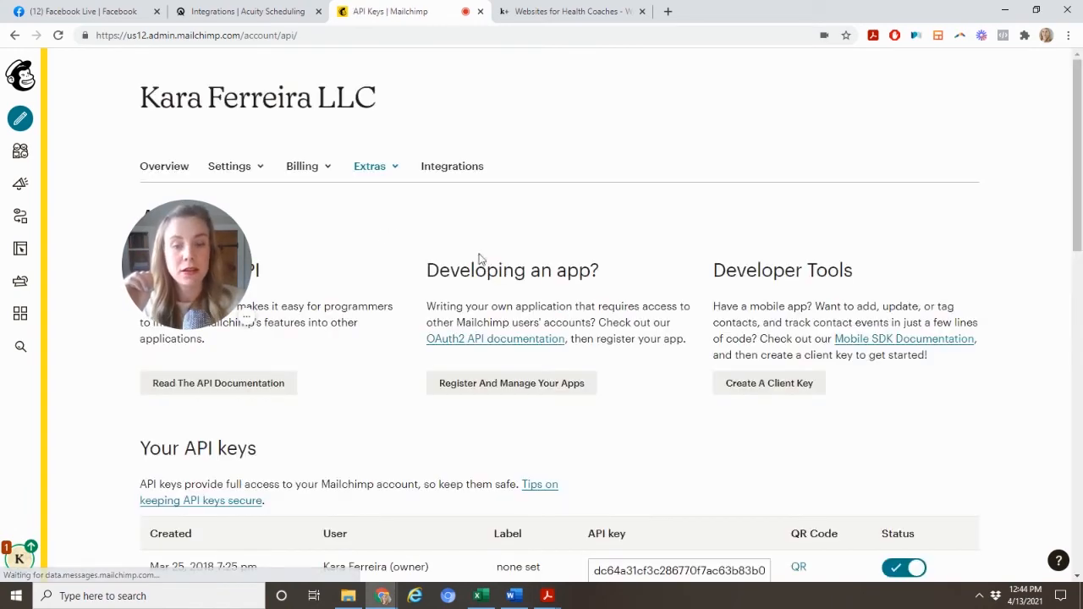
{"action": "scroll", "coordinate": [604, 353], "scroll_direction": "down", "scroll_amount": 1}
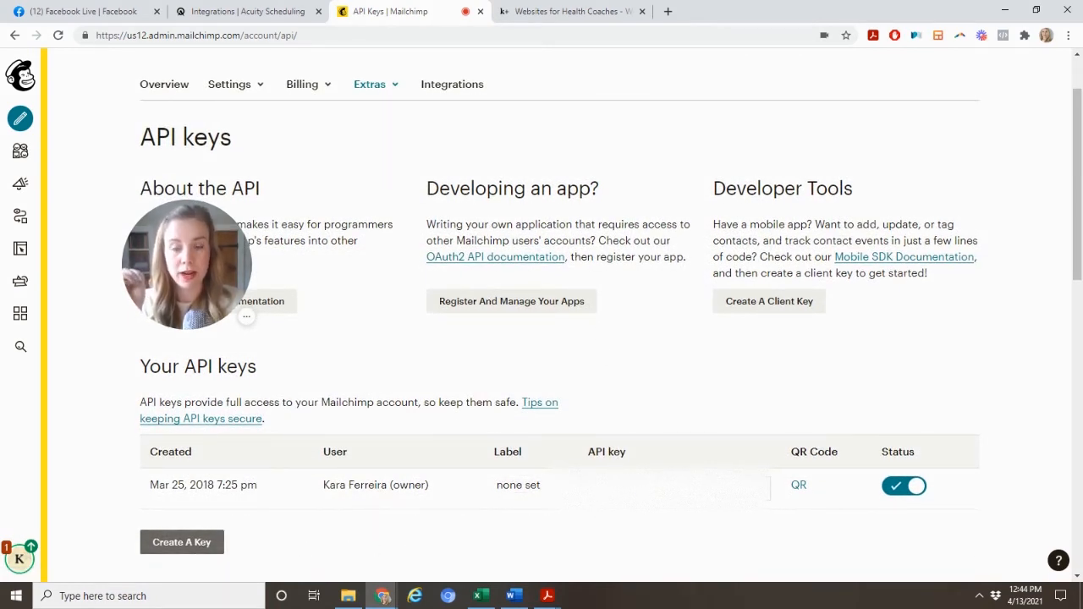
{"action": "left_click", "coordinate": [288, 10]}
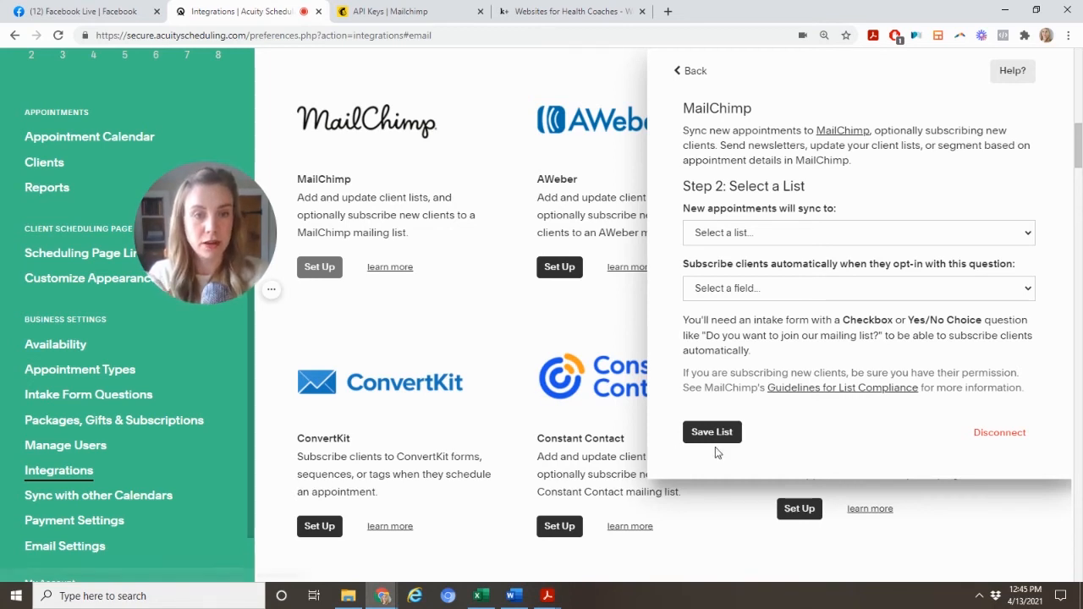
Sync new appointments to the business's mailing list, choose the Newsletter Opt-In checkbox question for automatic subscription, and save the list.
{"action": "left_click", "coordinate": [795, 233]}
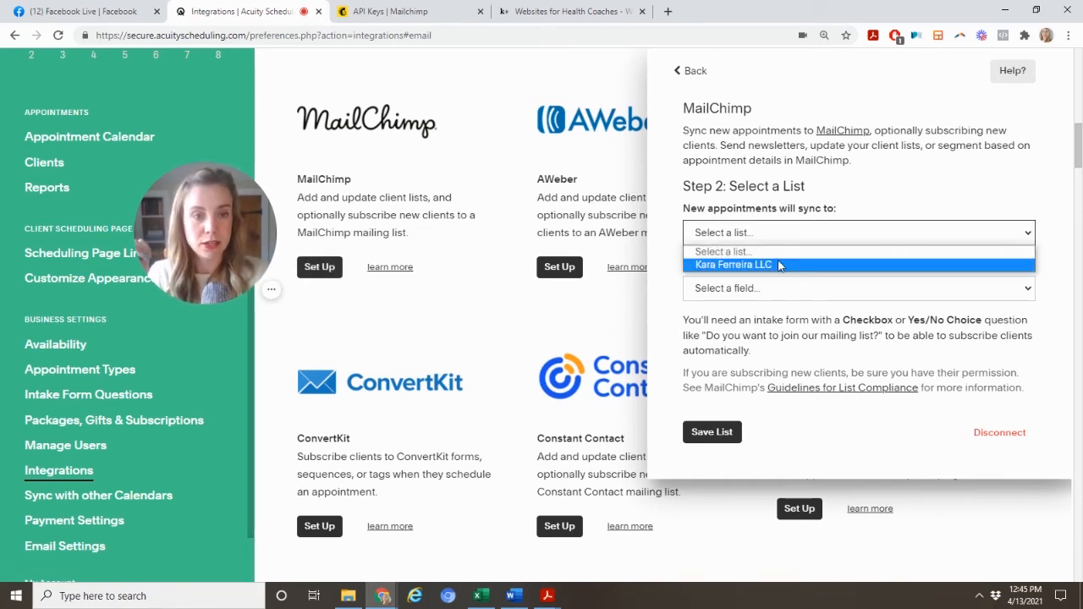
{"action": "left_click", "coordinate": [779, 263]}
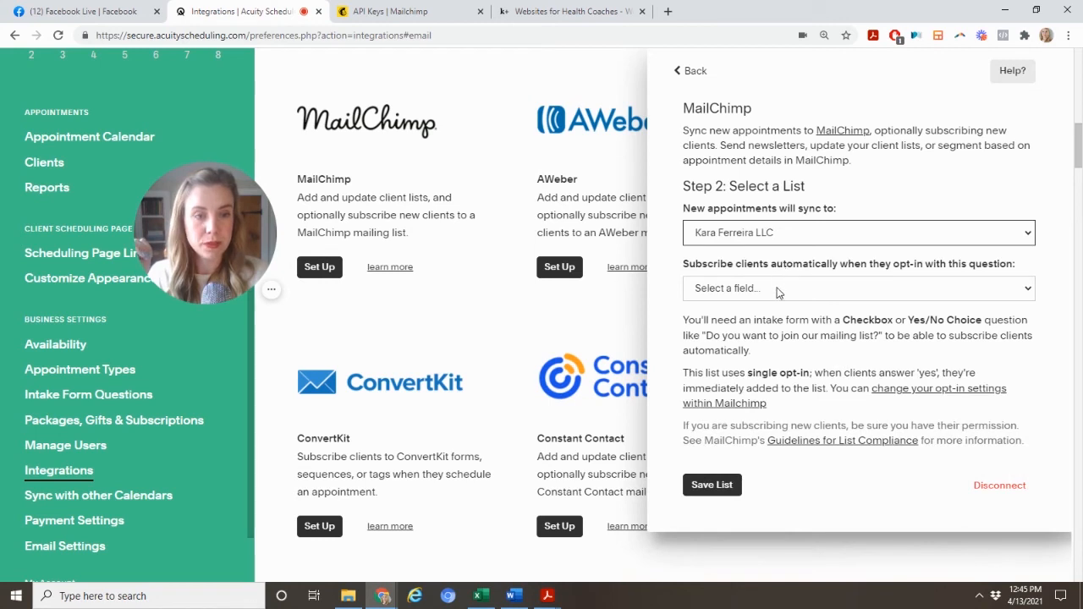
{"action": "left_click", "coordinate": [770, 289]}
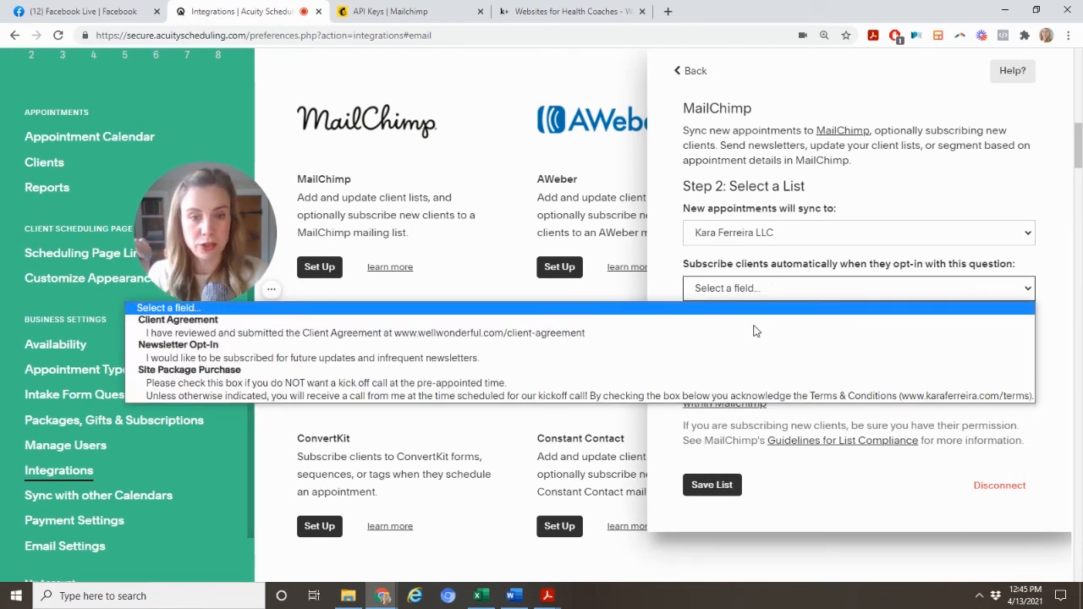
{"action": "left_click", "coordinate": [709, 363]}
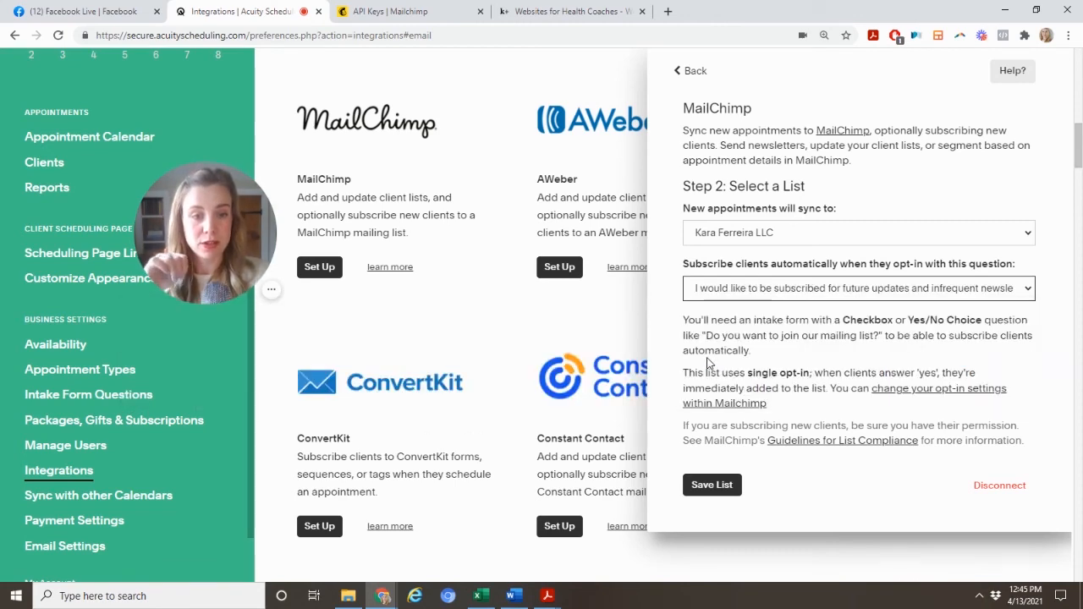
{"action": "left_click", "coordinate": [710, 485]}
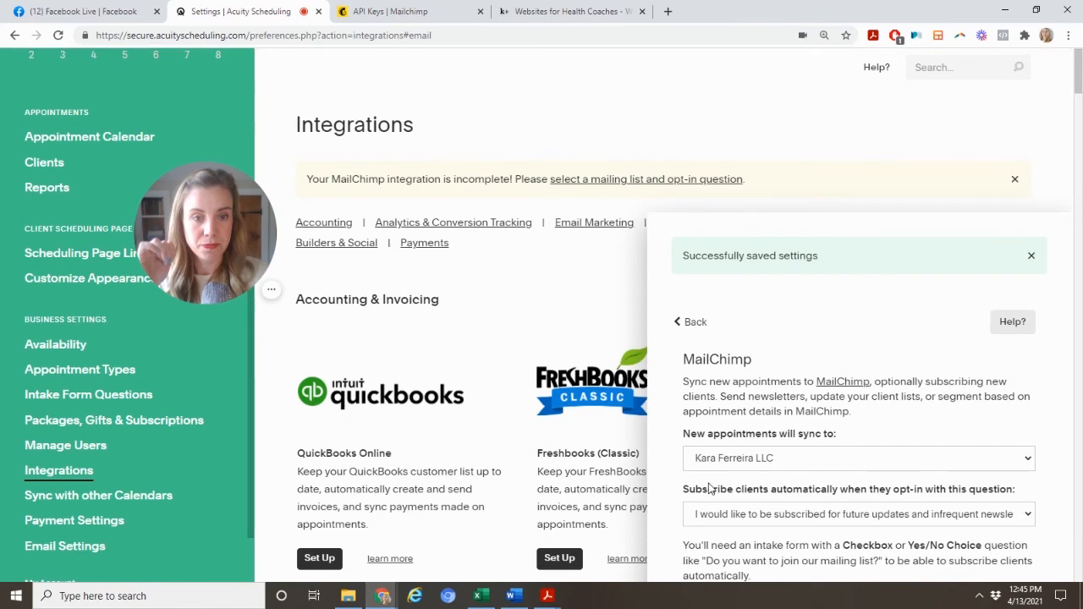
Save the MailChimp settings once more and reopen the Integrations page to check the MailChimp integration's status.
{"action": "scroll", "coordinate": [769, 426], "scroll_direction": "down", "scroll_amount": 3}
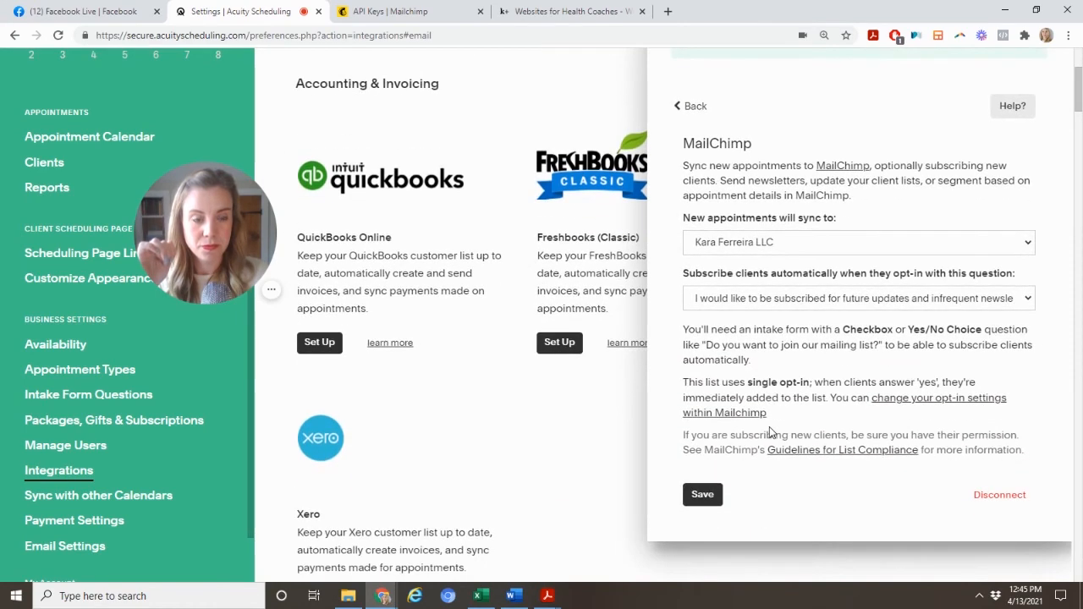
{"action": "left_click", "coordinate": [703, 495]}
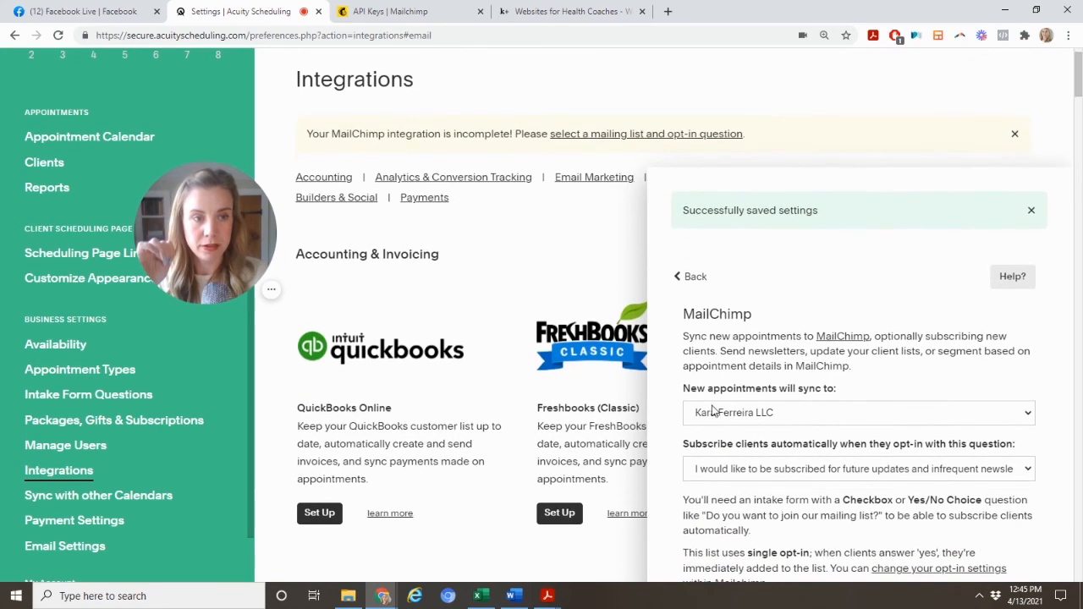
{"action": "left_click", "coordinate": [75, 476]}
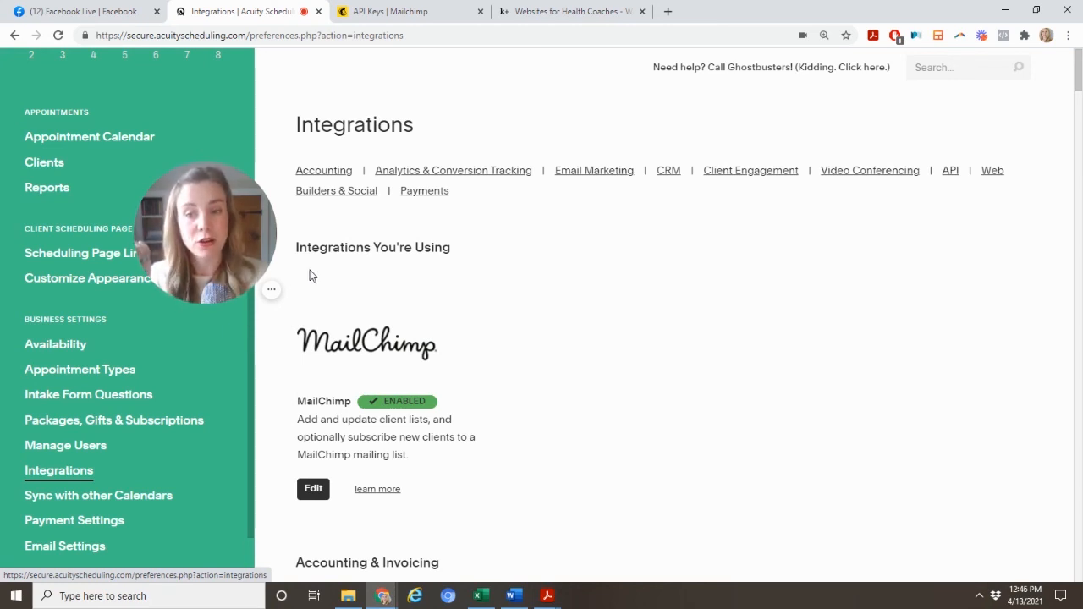
{"action": "left_click", "coordinate": [273, 293]}
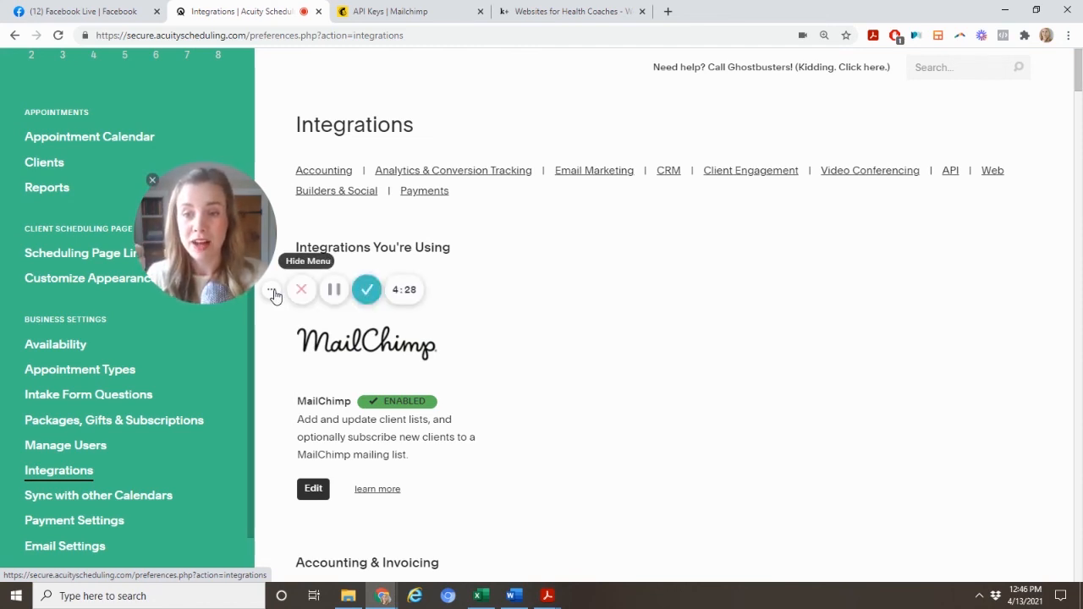